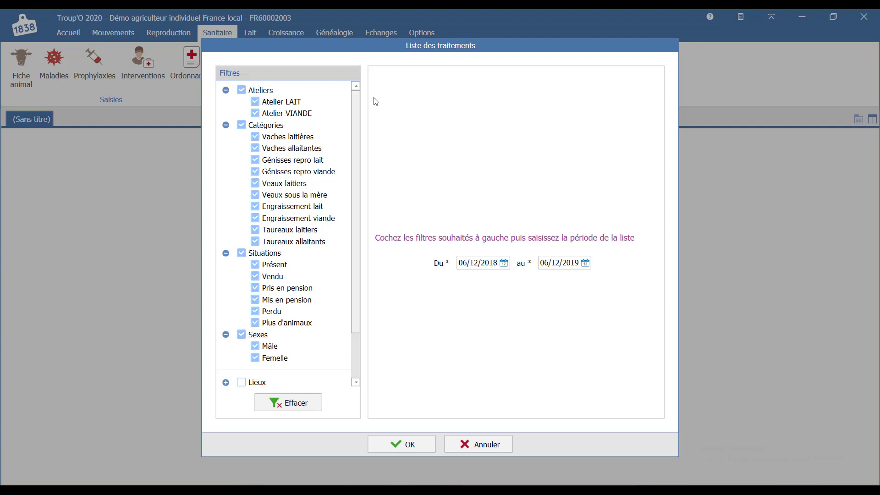
# Restrict the treatment list filters to Atelier LAIT and the Vaches laitières category only
pyautogui.moveTo(354, 106)
pyautogui.mouseDown()
pyautogui.moveTo(356, 147)
pyautogui.moveTo(357, 107)
pyautogui.mouseUp()
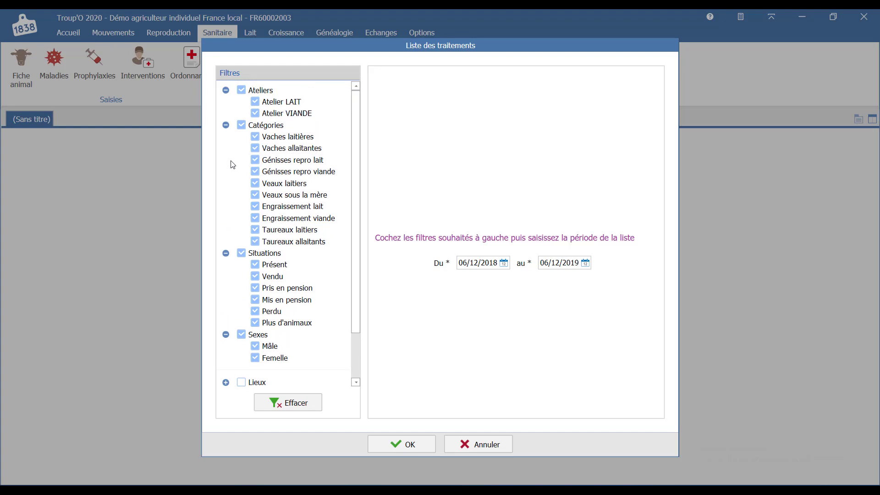
pyautogui.click(241, 90)
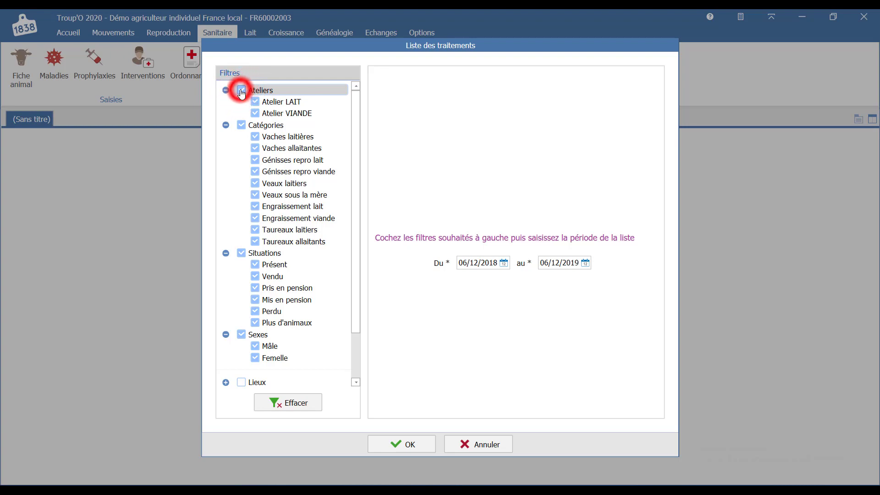
pyautogui.click(256, 103)
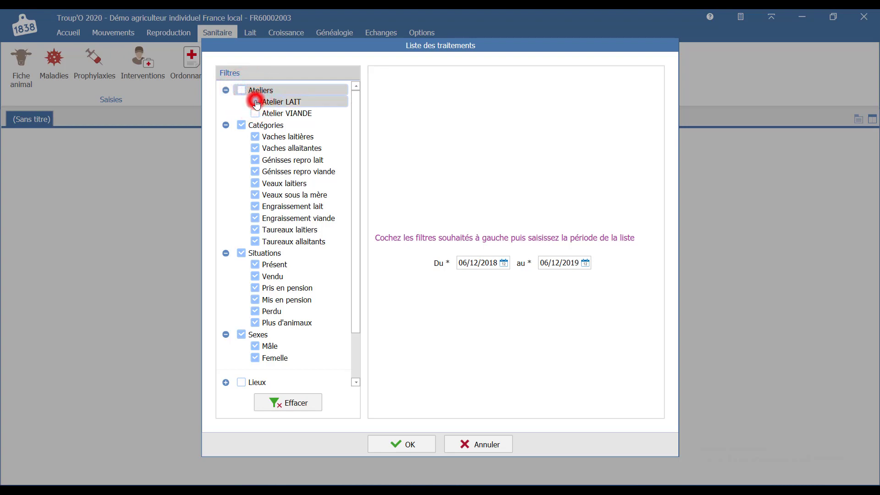
pyautogui.click(240, 125)
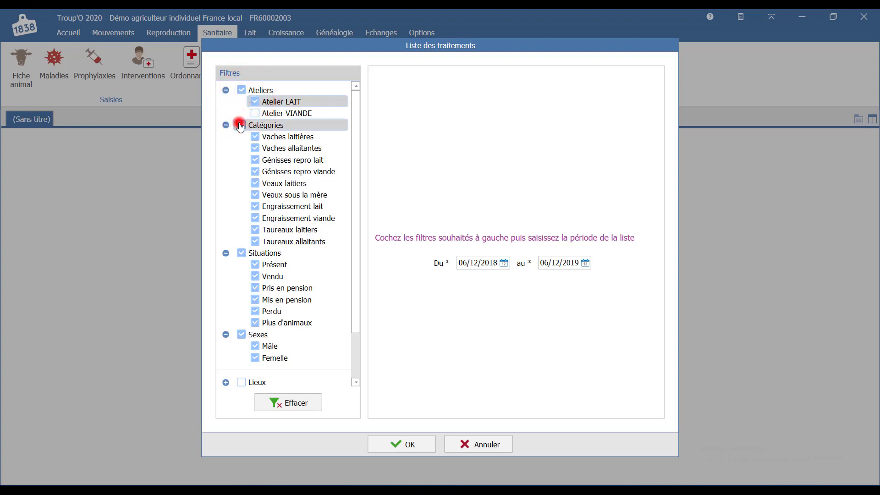
pyautogui.click(255, 137)
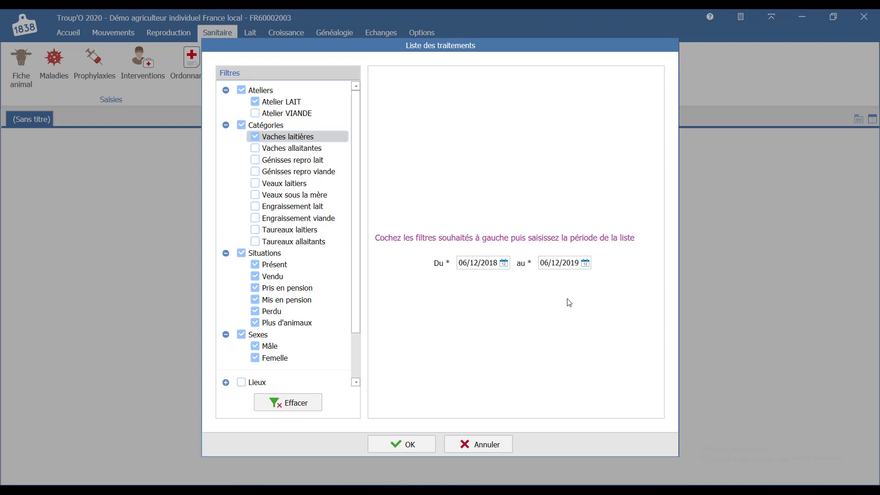
# Set the list period from 01/01/2019 to 01/12/2019 and generate the treatment list
pyautogui.click(458, 263)
pyautogui.click(460, 263)
pyautogui.write('01/01/2019')
pyautogui.click(540, 263)
pyautogui.write('01122019')
pyautogui.click(418, 441)
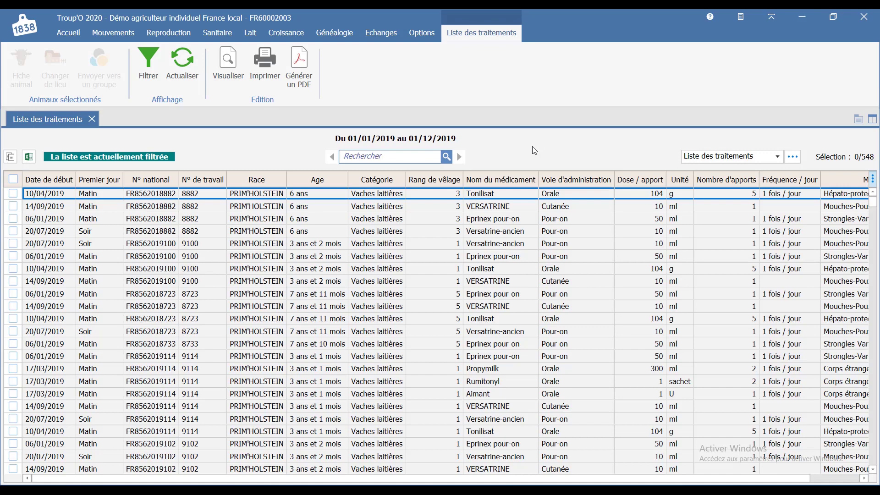
# In the column settings, hide Rang de vêlage and Age and show the Catégorie column listed under Nom du médicament
pyautogui.click(873, 180)
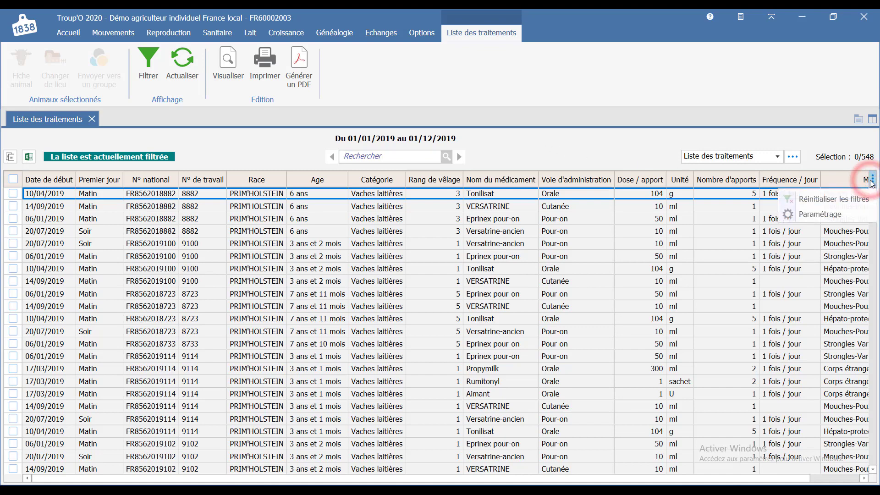
pyautogui.click(855, 215)
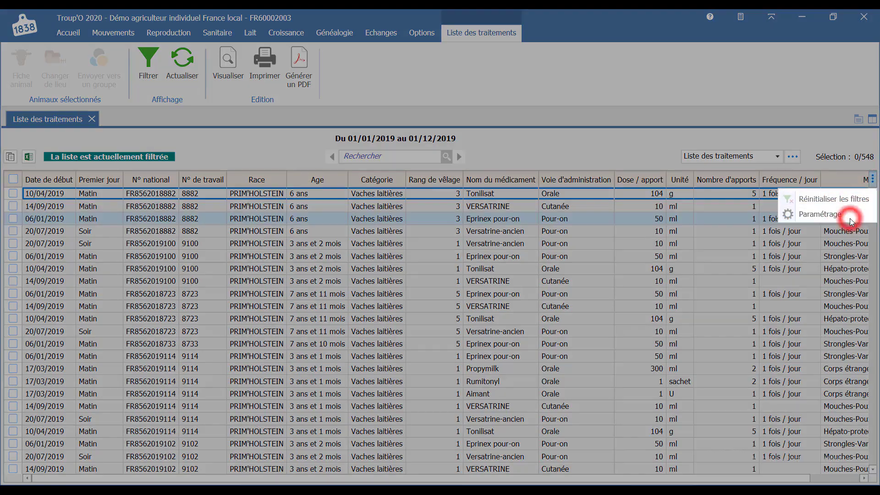
pyautogui.scroll(-2, 489, 191)
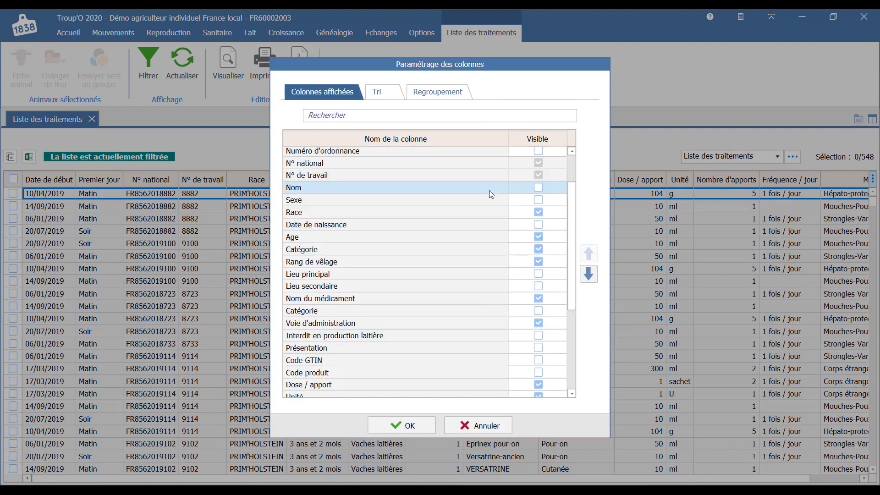
pyautogui.click(538, 261)
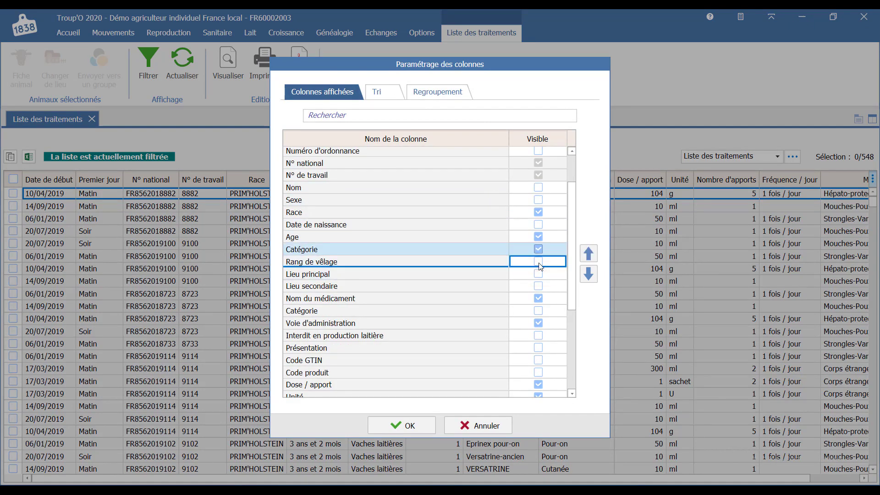
pyautogui.click(538, 236)
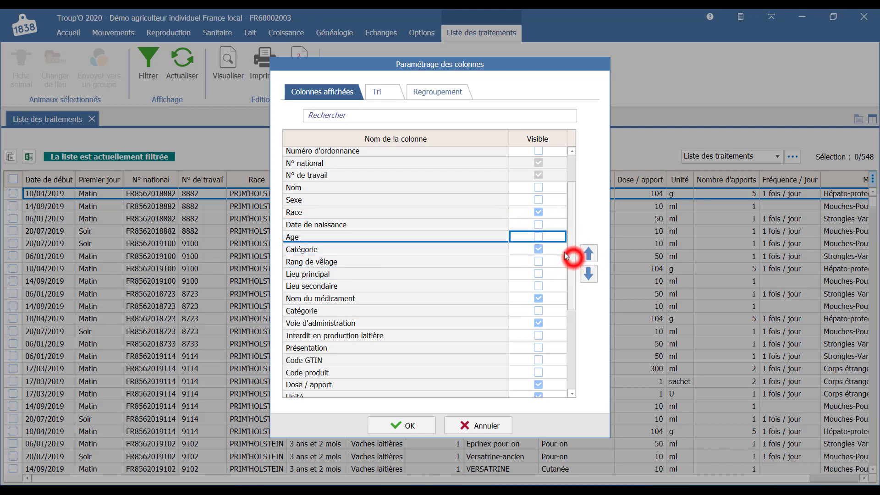
pyautogui.scroll(-1, 573, 268)
pyautogui.scroll(-1, 573, 265)
pyautogui.click(538, 295)
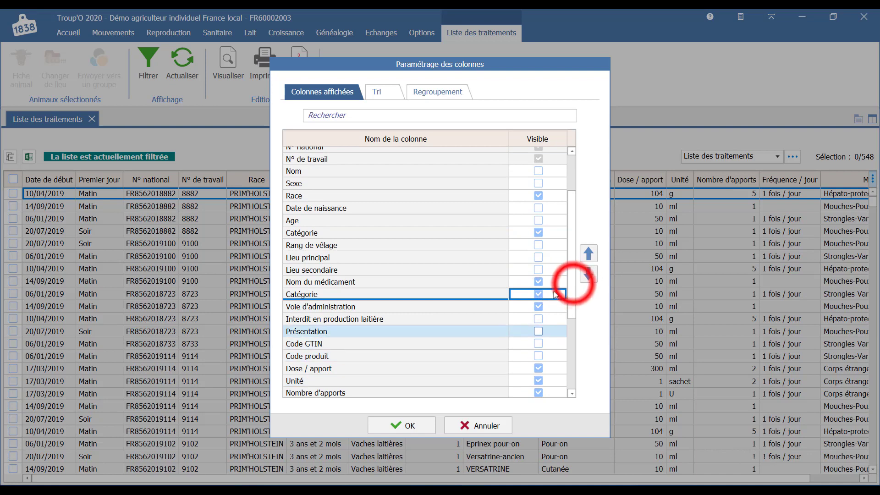
# Hide the Dose / apport, its Unité and Nombre d'apports columns, and apply the column settings
pyautogui.moveTo(573, 284); pyautogui.dragTo(576, 310)
pyautogui.scroll(-4, 573, 298)
pyautogui.click(538, 285)
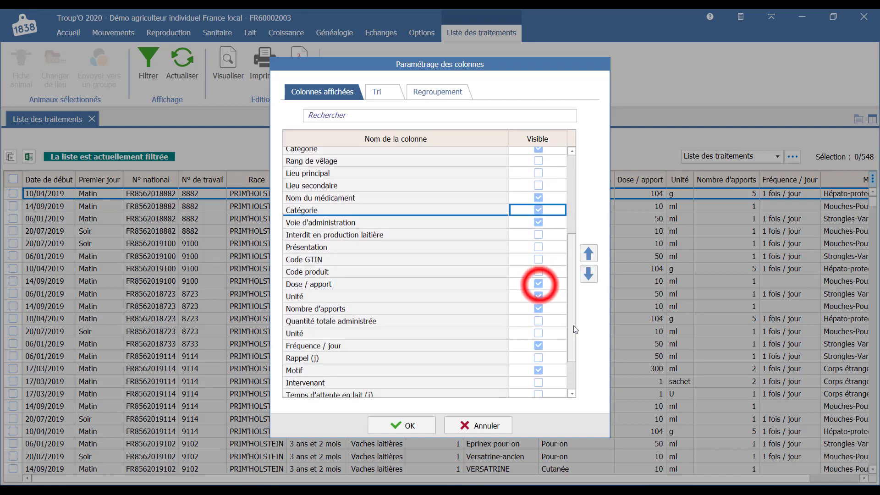
pyautogui.click(539, 296)
pyautogui.click(539, 308)
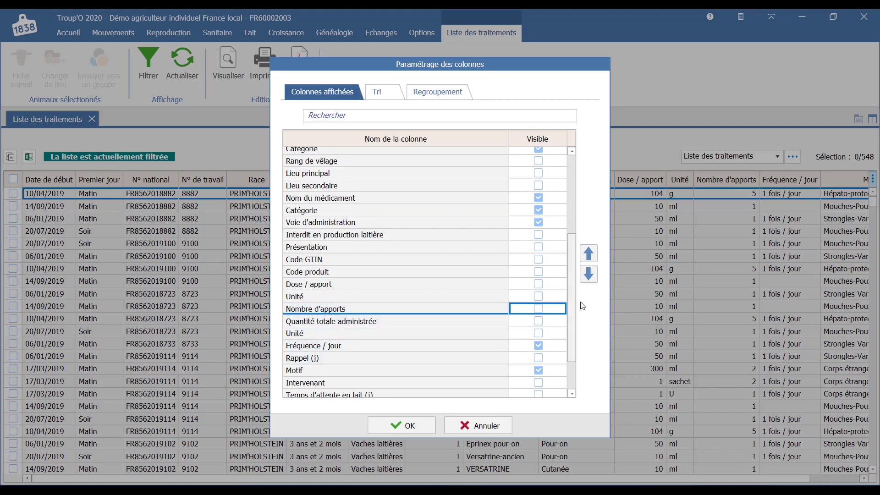
pyautogui.click(430, 425)
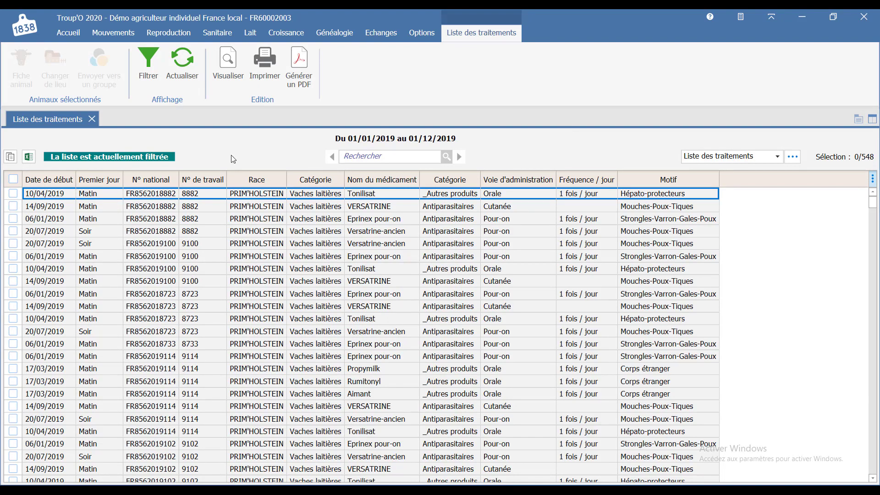
# Select the 10/04/2019 treatment of animal 8882, the 14/09/2019 one of 9100, and the 10/04/2019 and 20/07/2019 ones of 8723
pyautogui.click(13, 193)
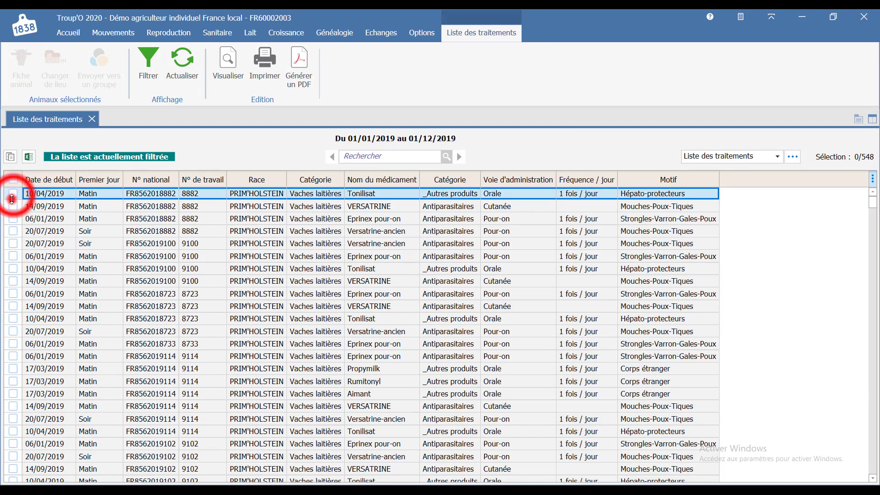
pyautogui.click(13, 281)
pyautogui.click(13, 318)
pyautogui.click(13, 330)
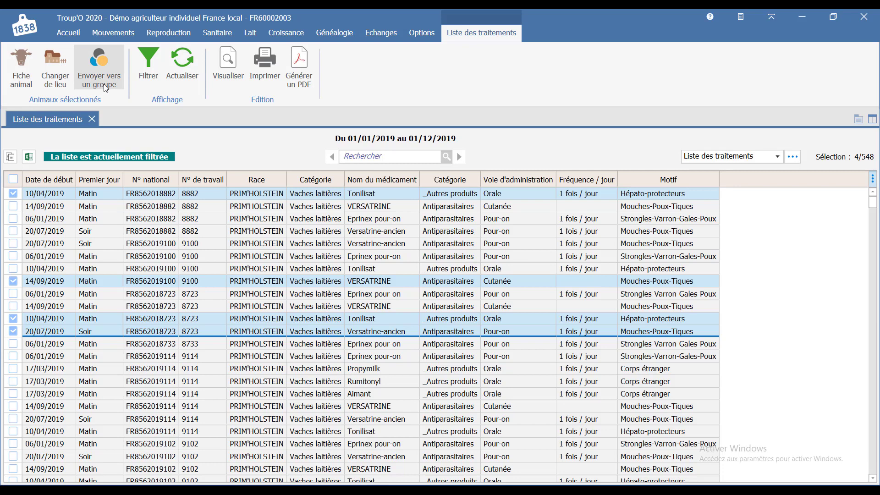
pyautogui.click(193, 144)
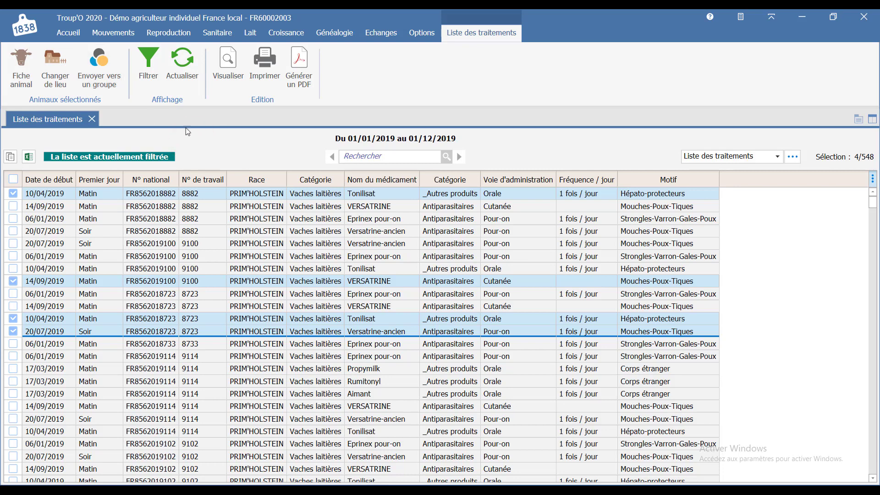
# Preview the treatment list for printing and set its page orientation to Paysage
pyautogui.click(232, 81)
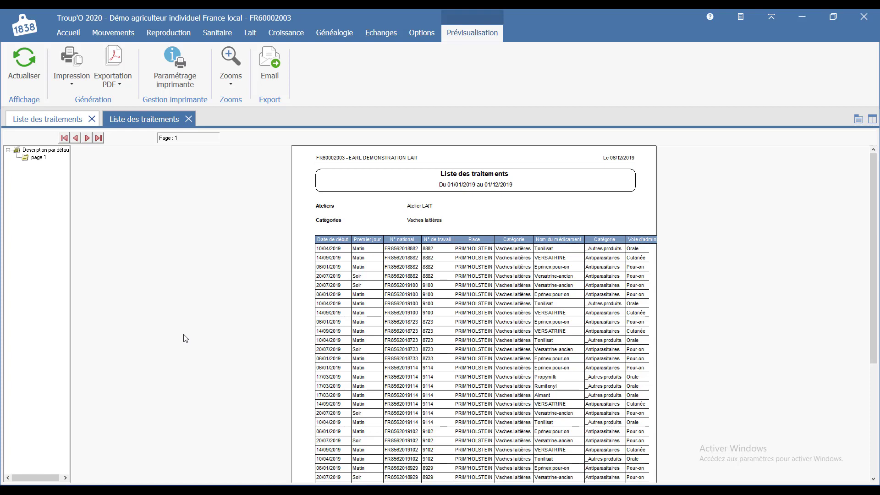
pyautogui.click(182, 83)
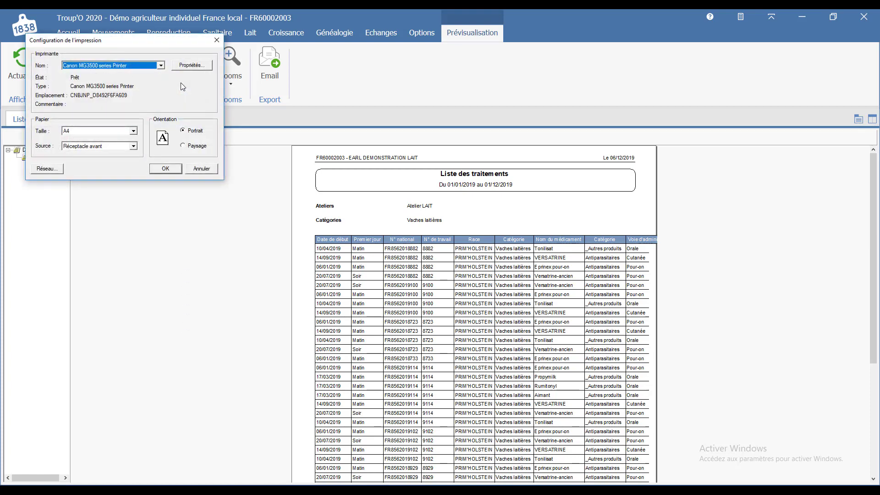
pyautogui.click(197, 146)
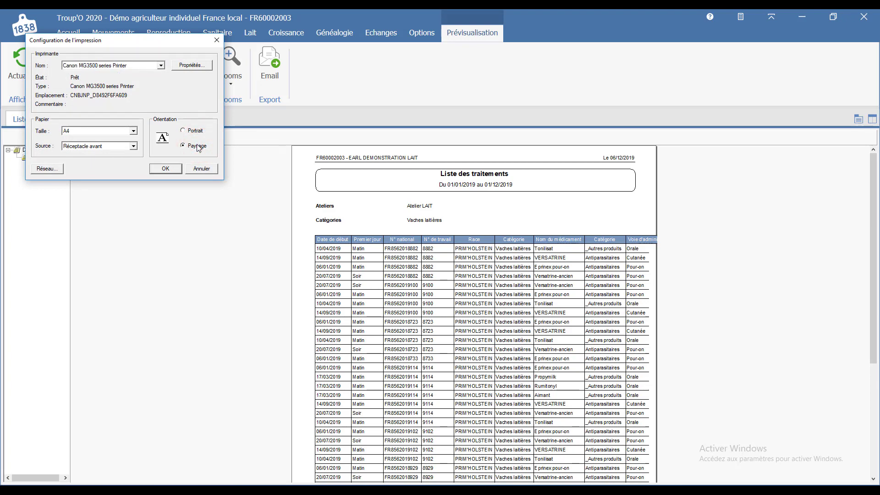
pyautogui.click(171, 169)
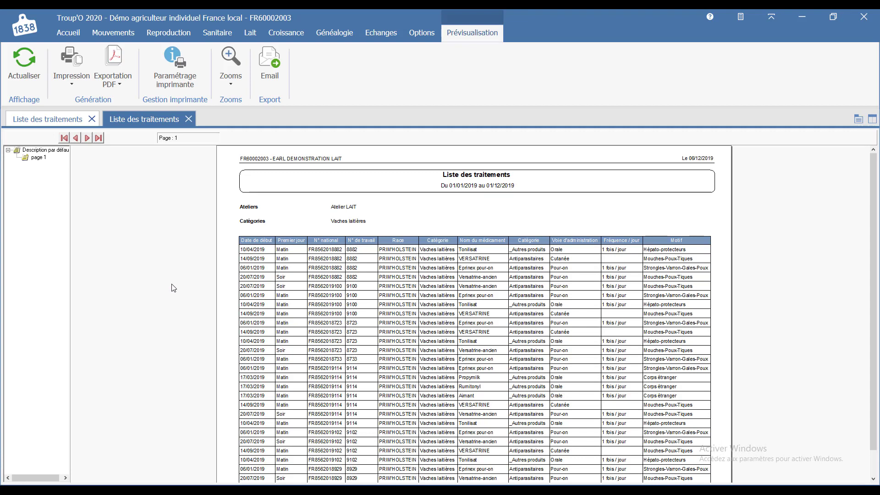
# Check the print options of the treatment list preview, and close the preview
pyautogui.click(72, 82)
pyautogui.click(161, 205)
pyautogui.click(189, 119)
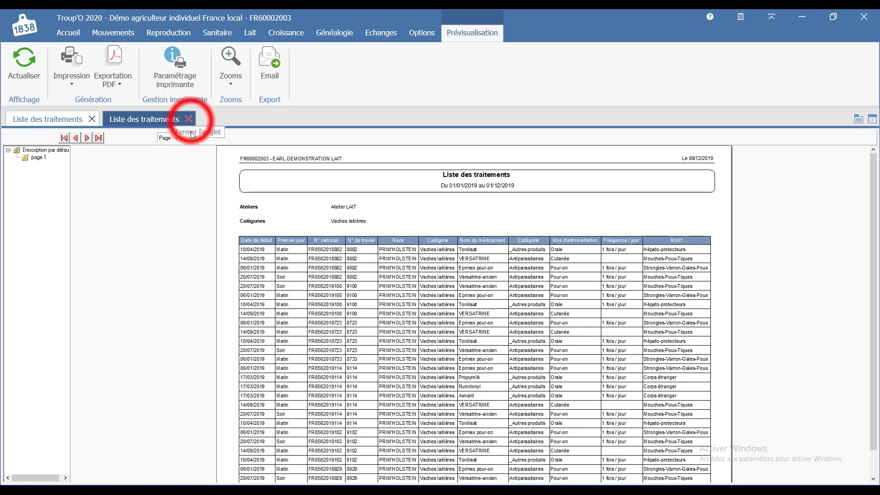